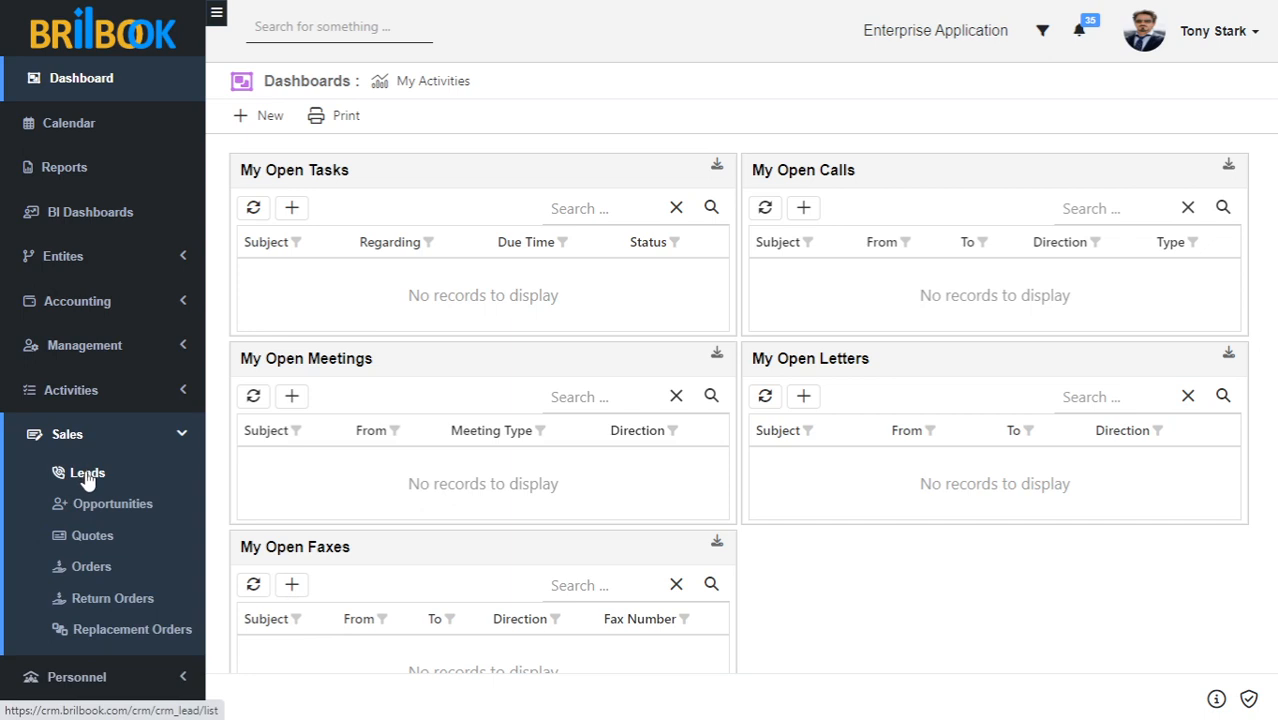
Open the Active Leads list under Sales from the sidebar.
click(87, 478)
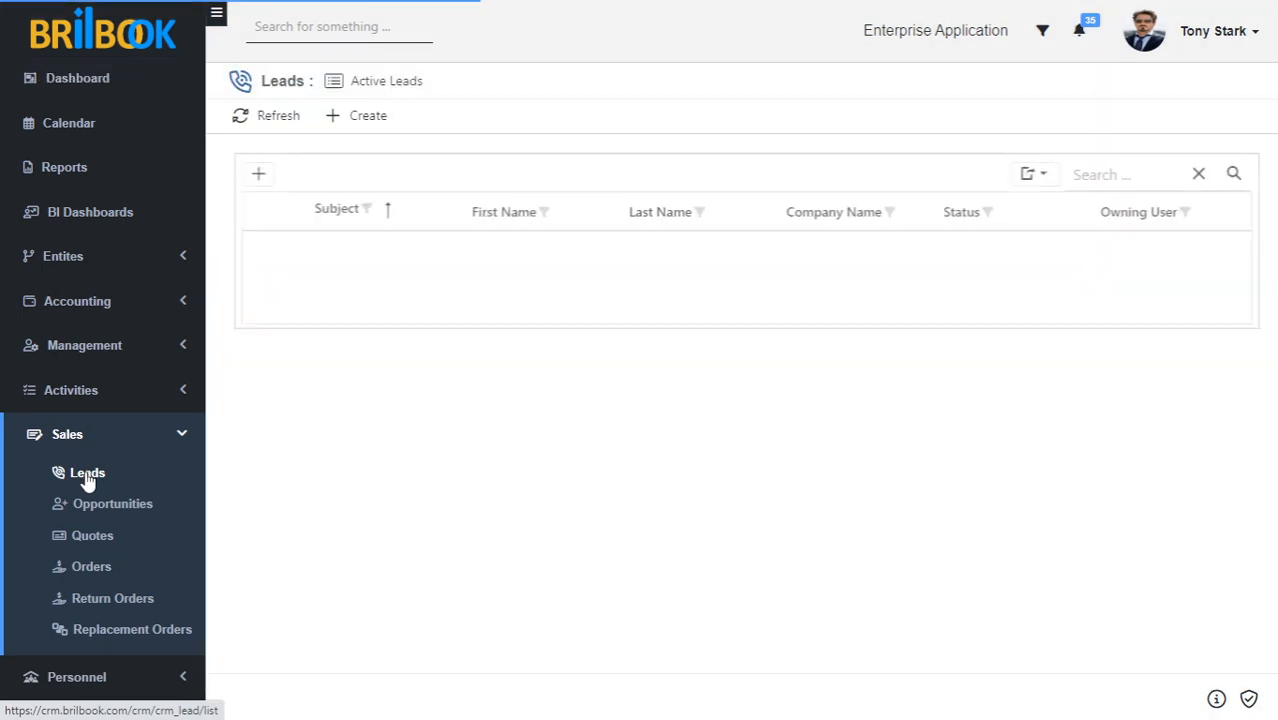
Collapse the sidebar to icons and start a blank new lead record.
click(214, 14)
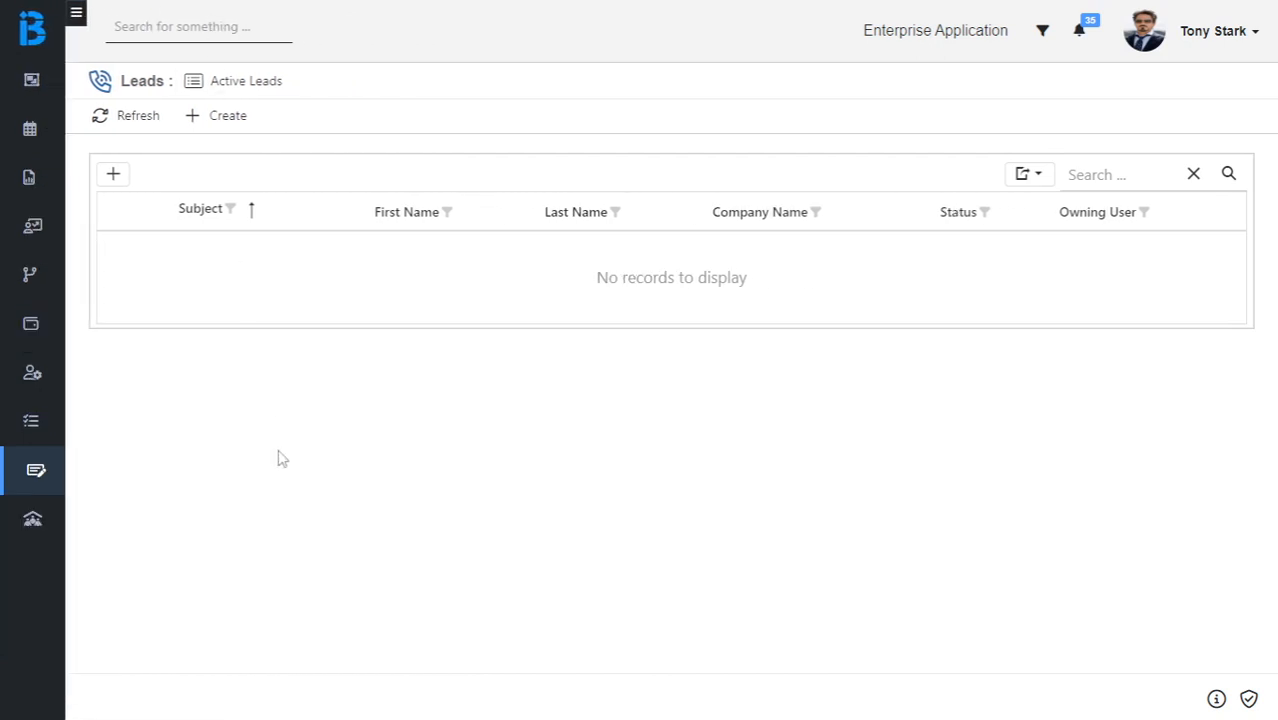
click(214, 124)
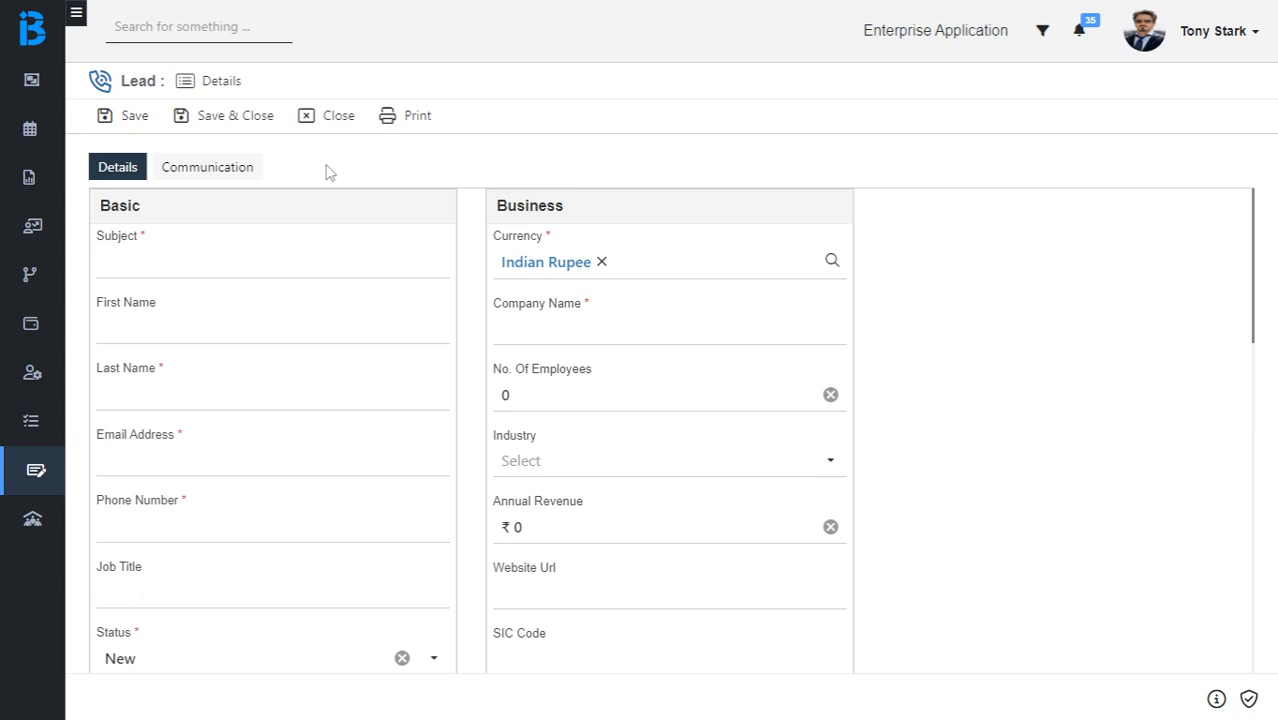
click(208, 259)
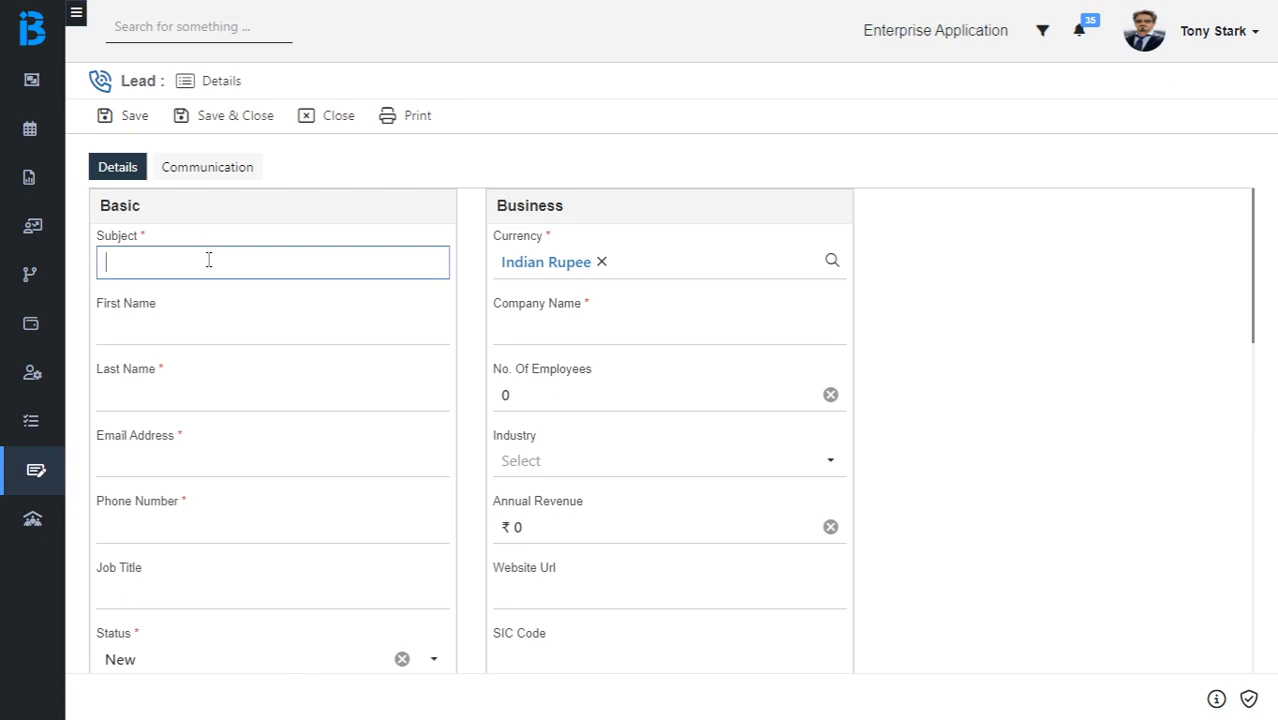
Enter subject 'Lead for Valve', then the contact's first name, last name, e-mail and phone number.
text(Lead)
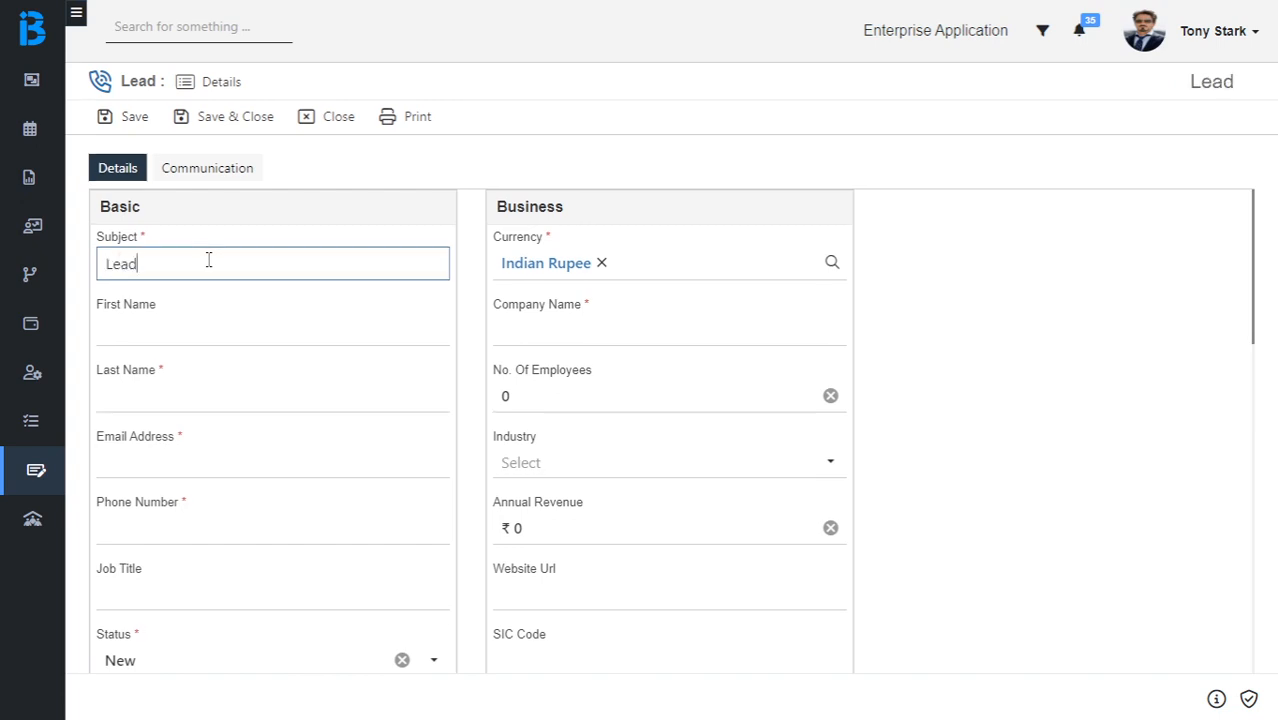
text( for V)
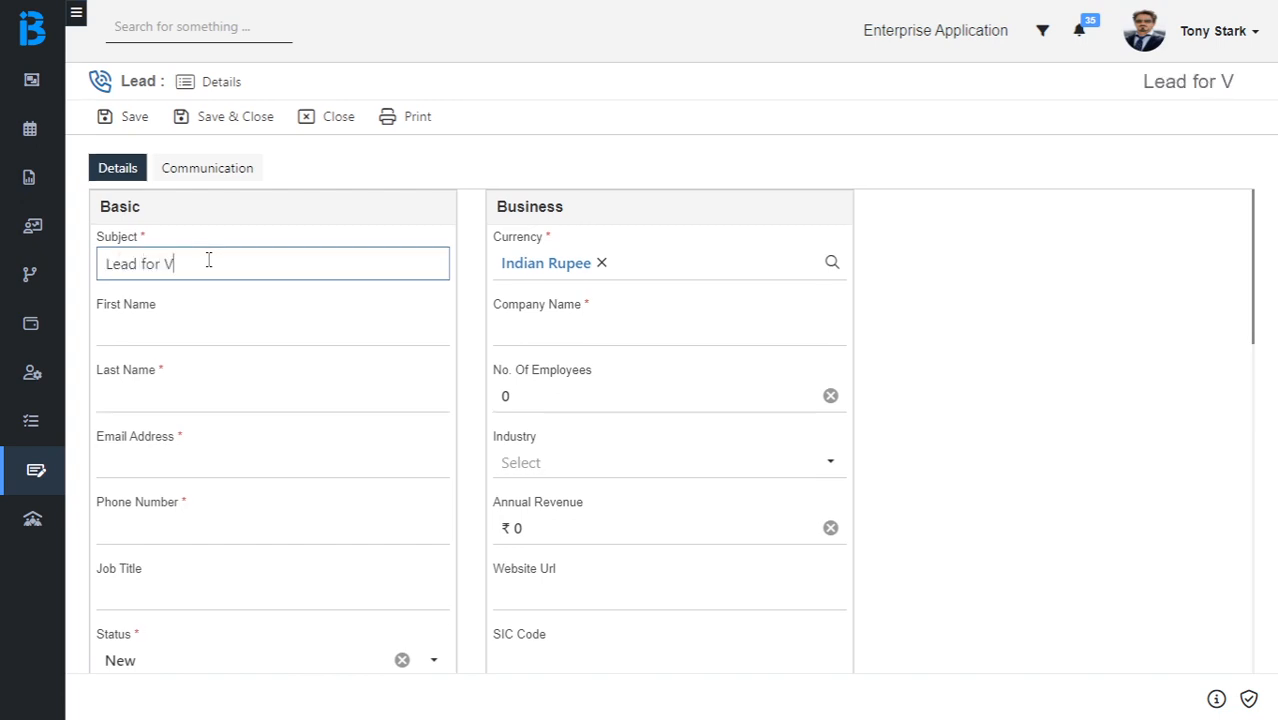
text(alve)
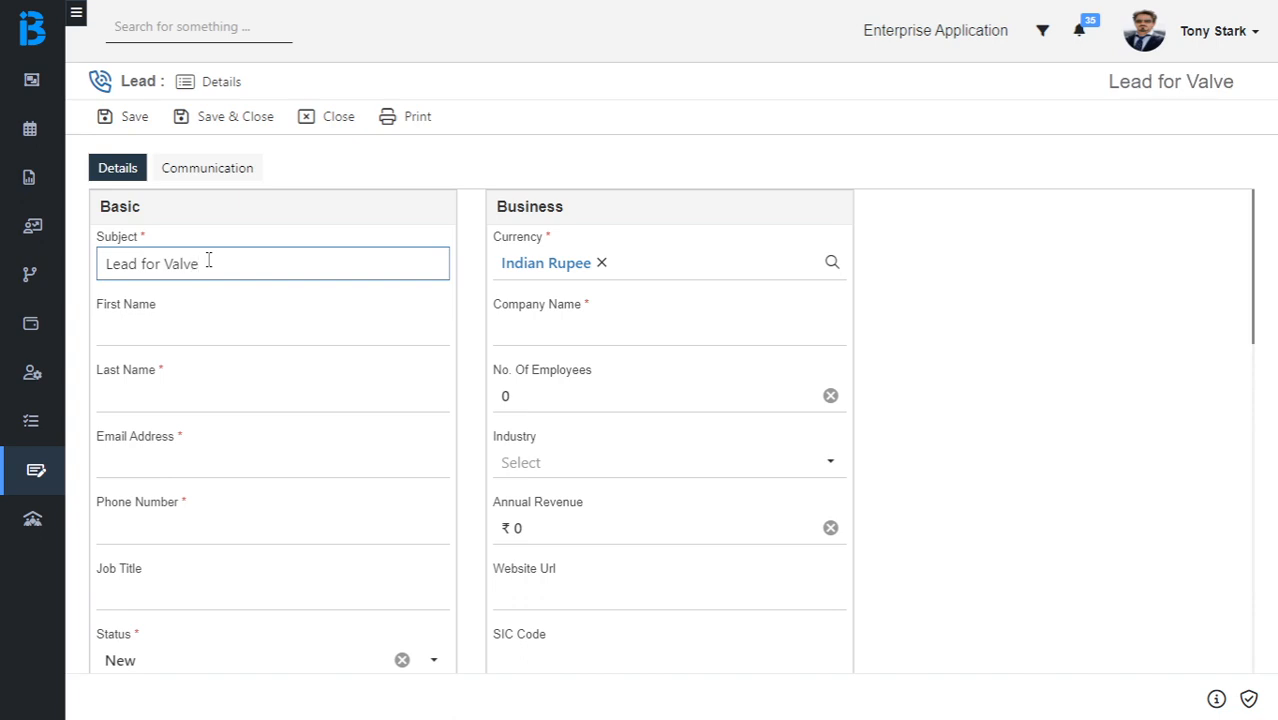
key(Tab)
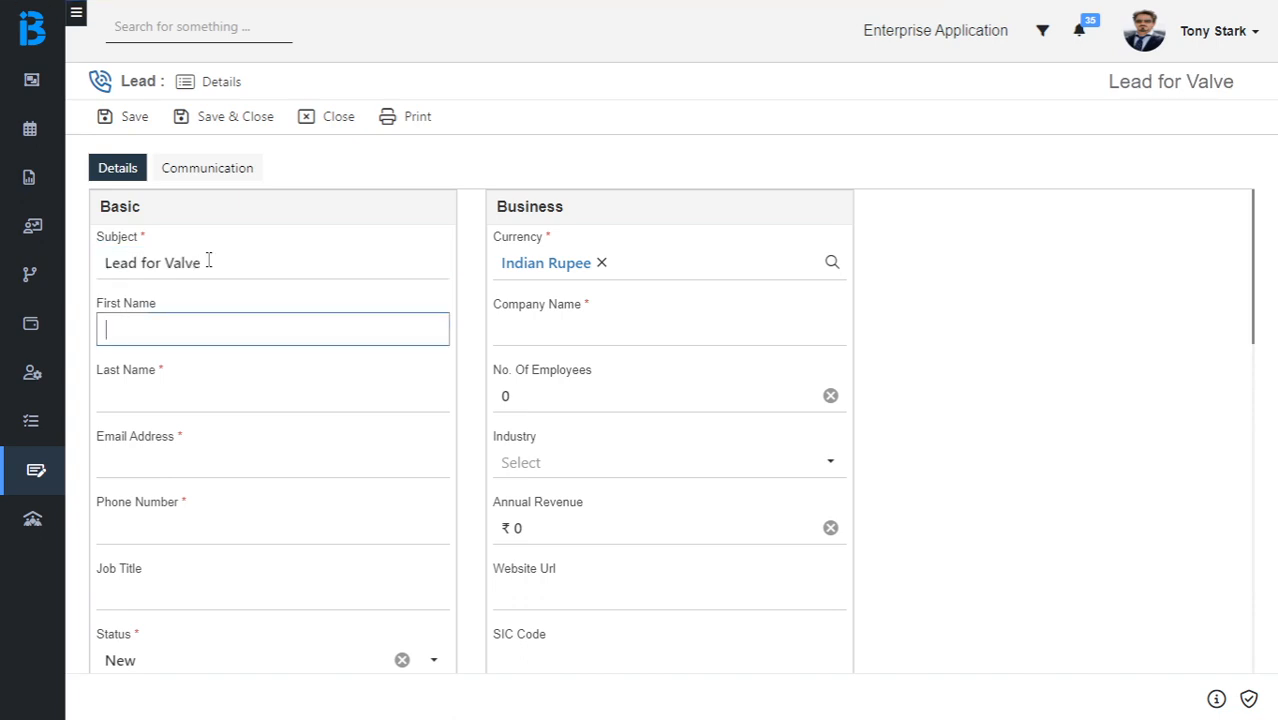
key(Tab)
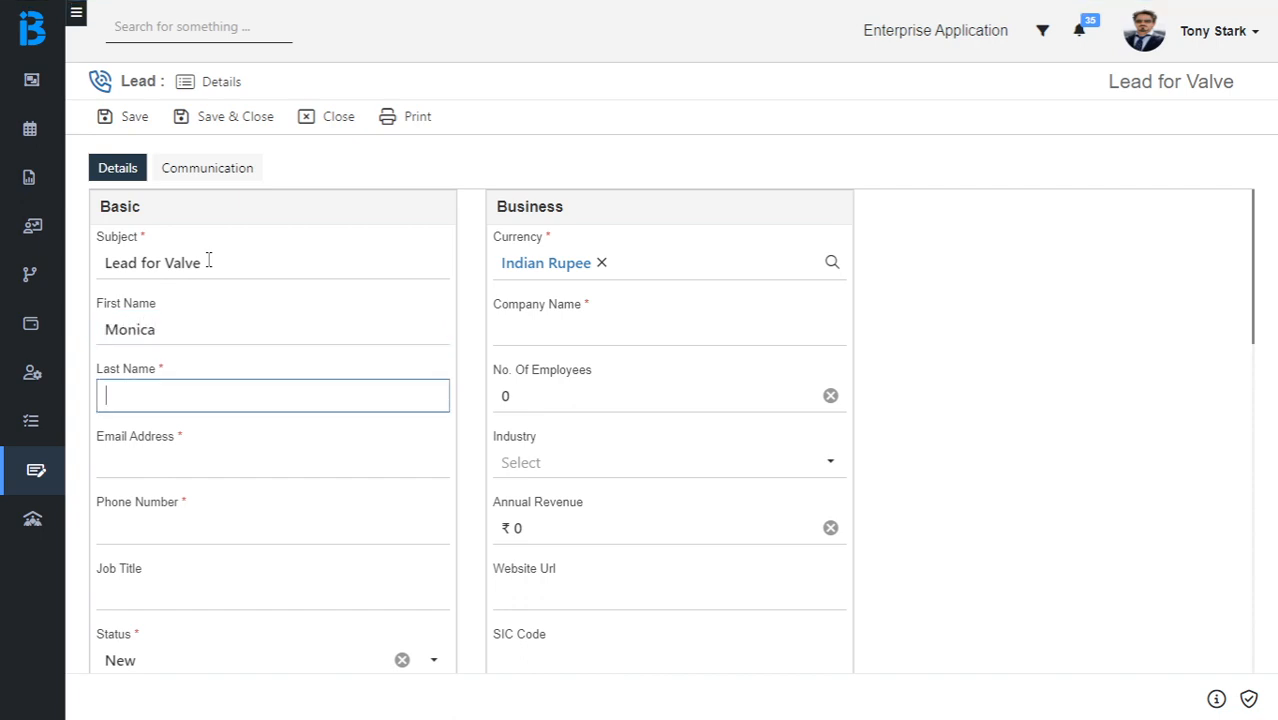
key(Tab)
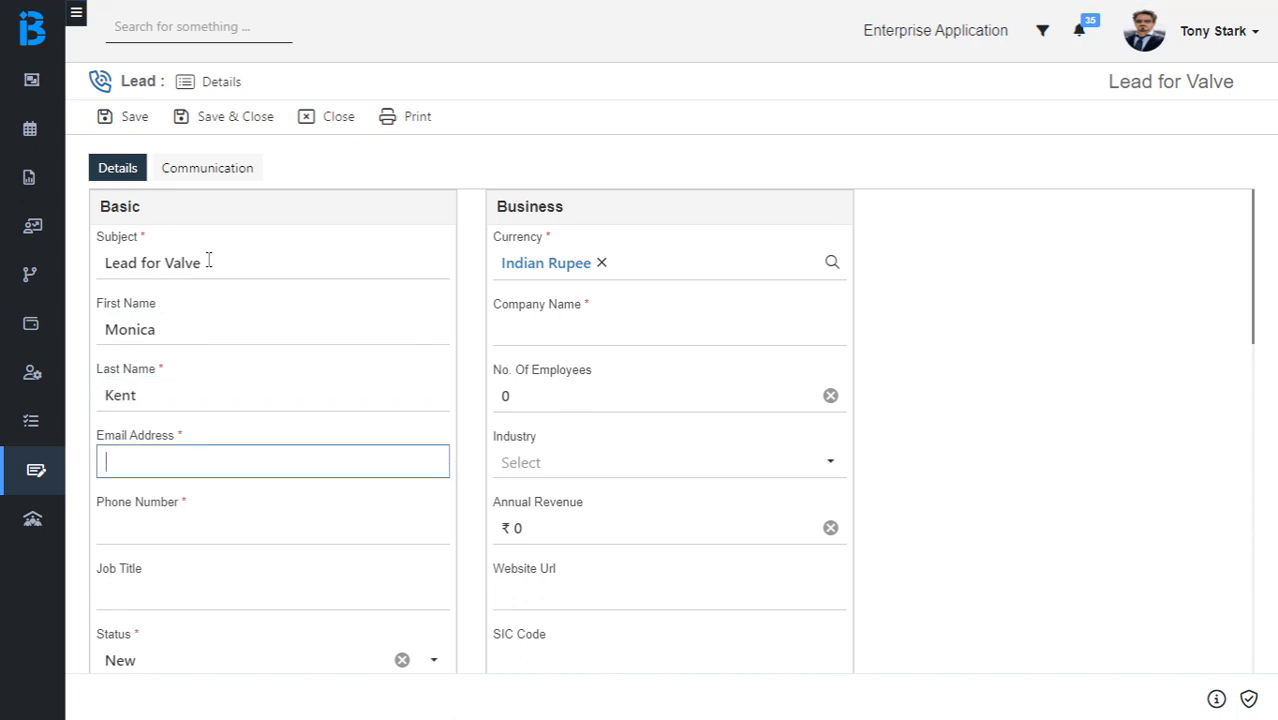
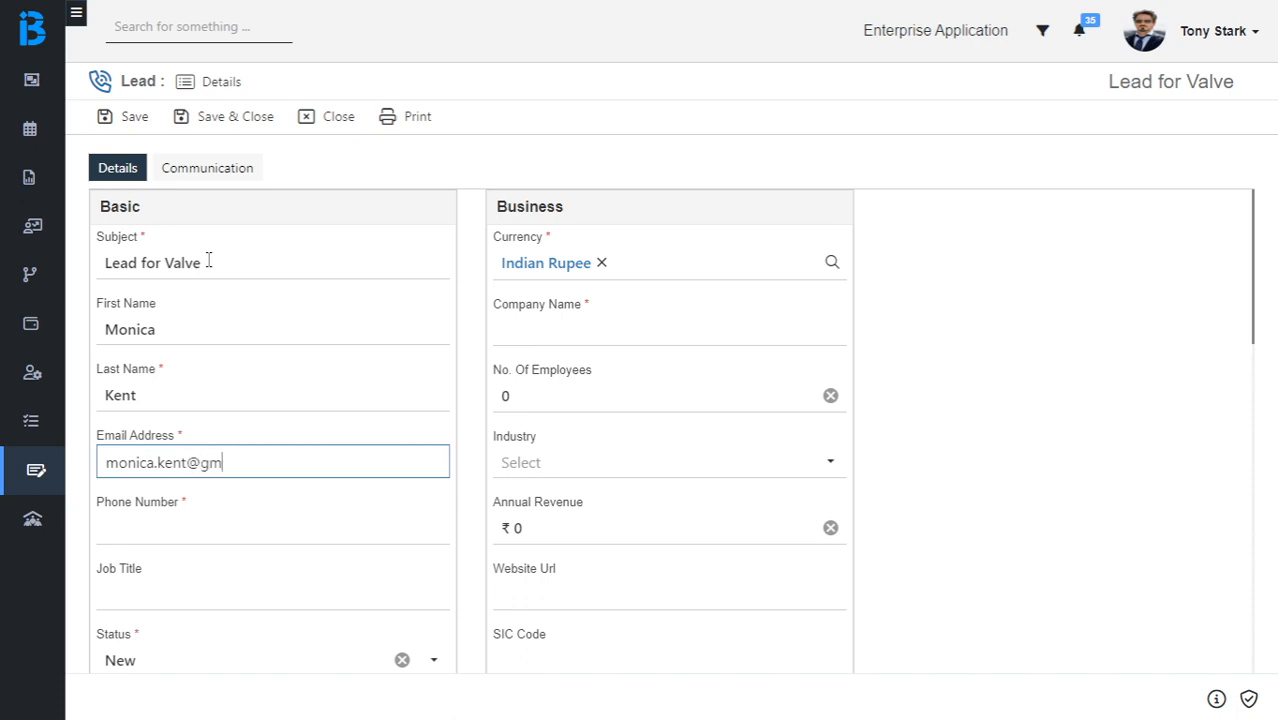
key(Tab)
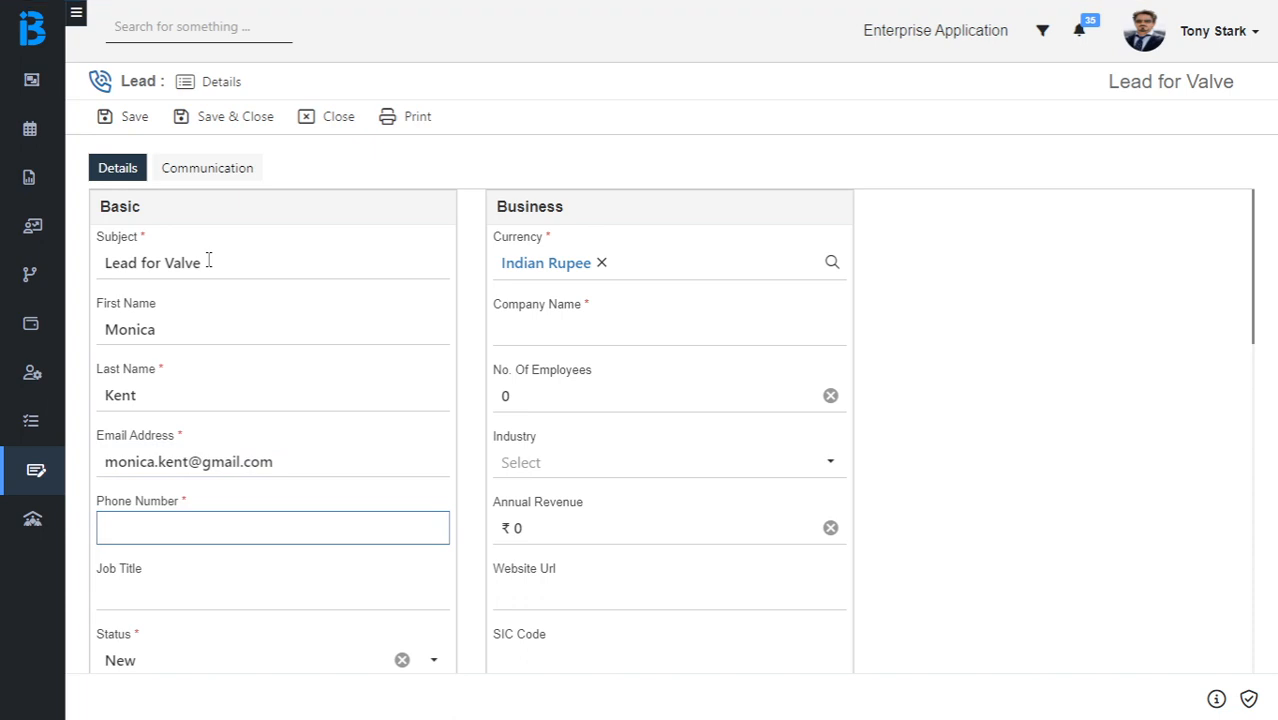
Enter company name 'Wonka Pvt. Ltd.' and check the currency list, keeping Indian Rupee.
click(523, 333)
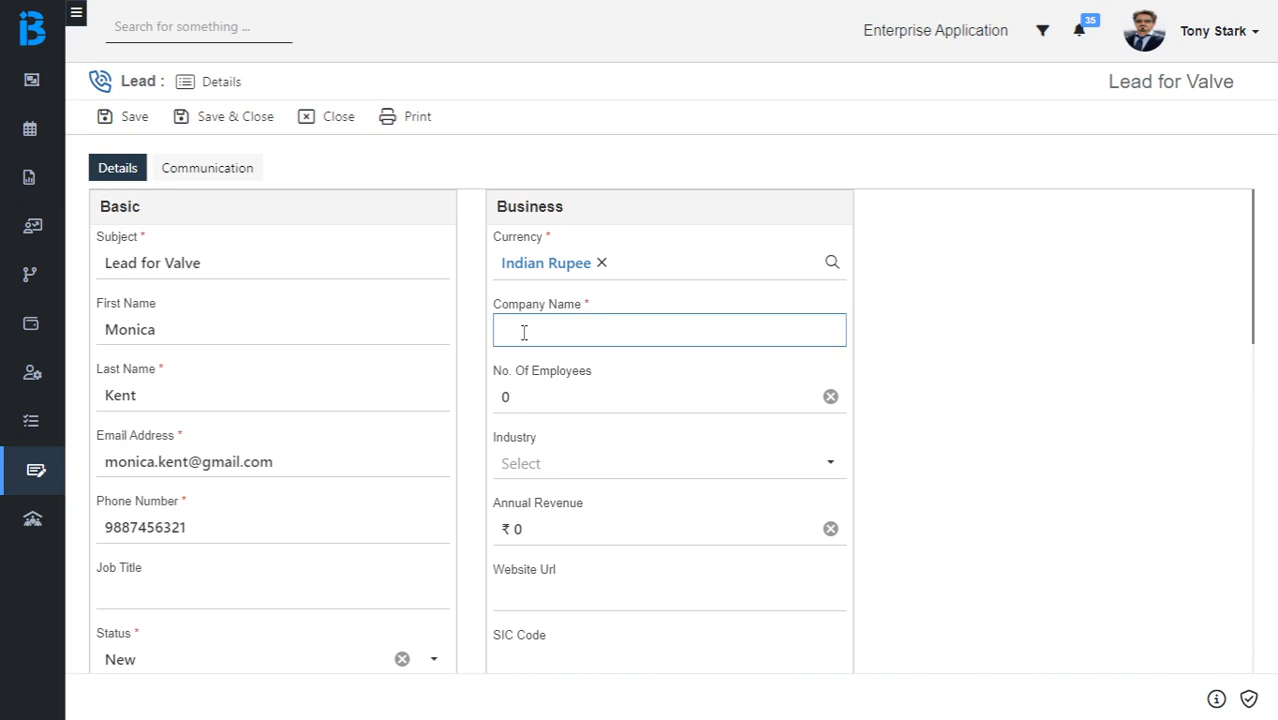
text(Wonka Pvt. Ltd.)
click(832, 262)
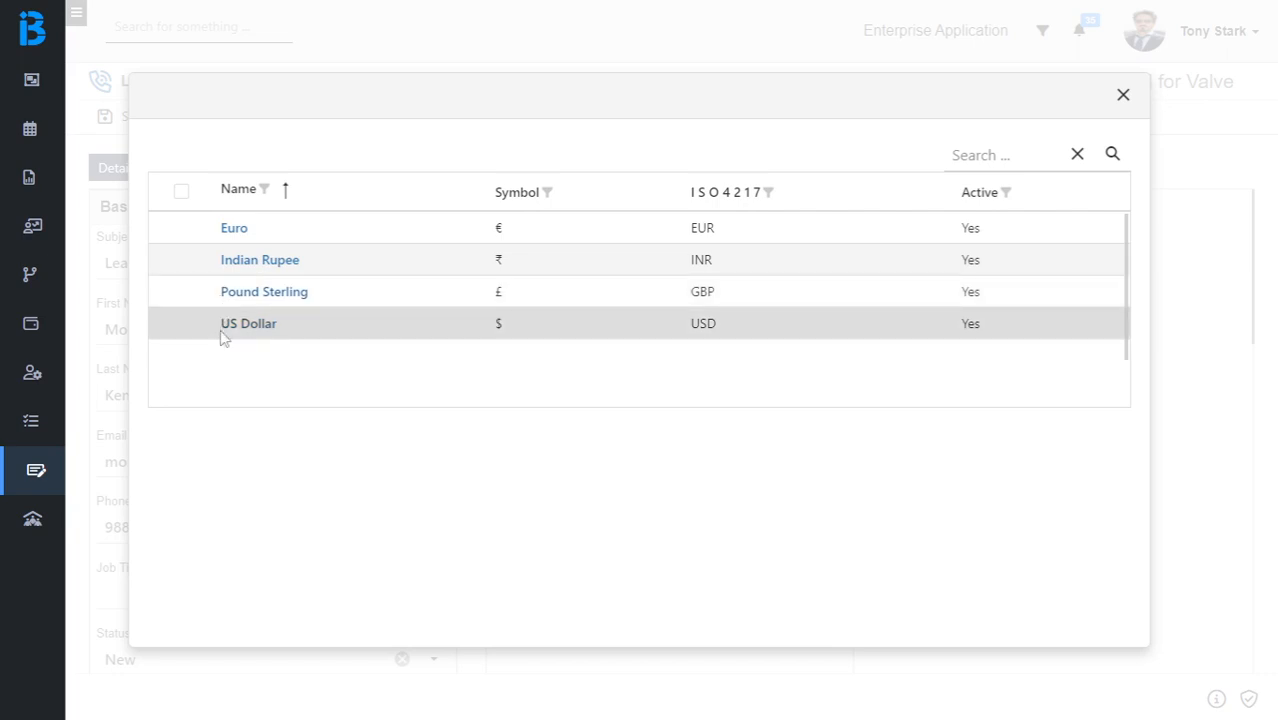
click(1121, 97)
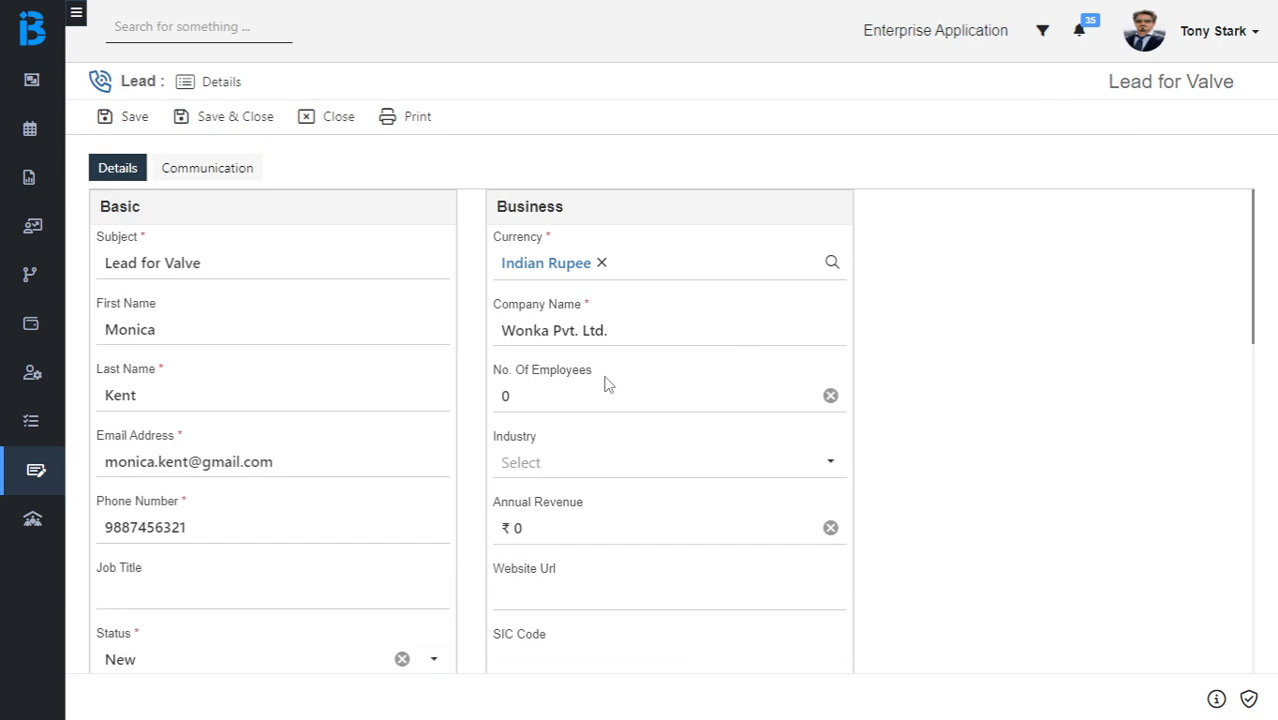
Set the lead source to Advertisement and save the Lead for Valve record.
scroll(605, 383, down, 3)
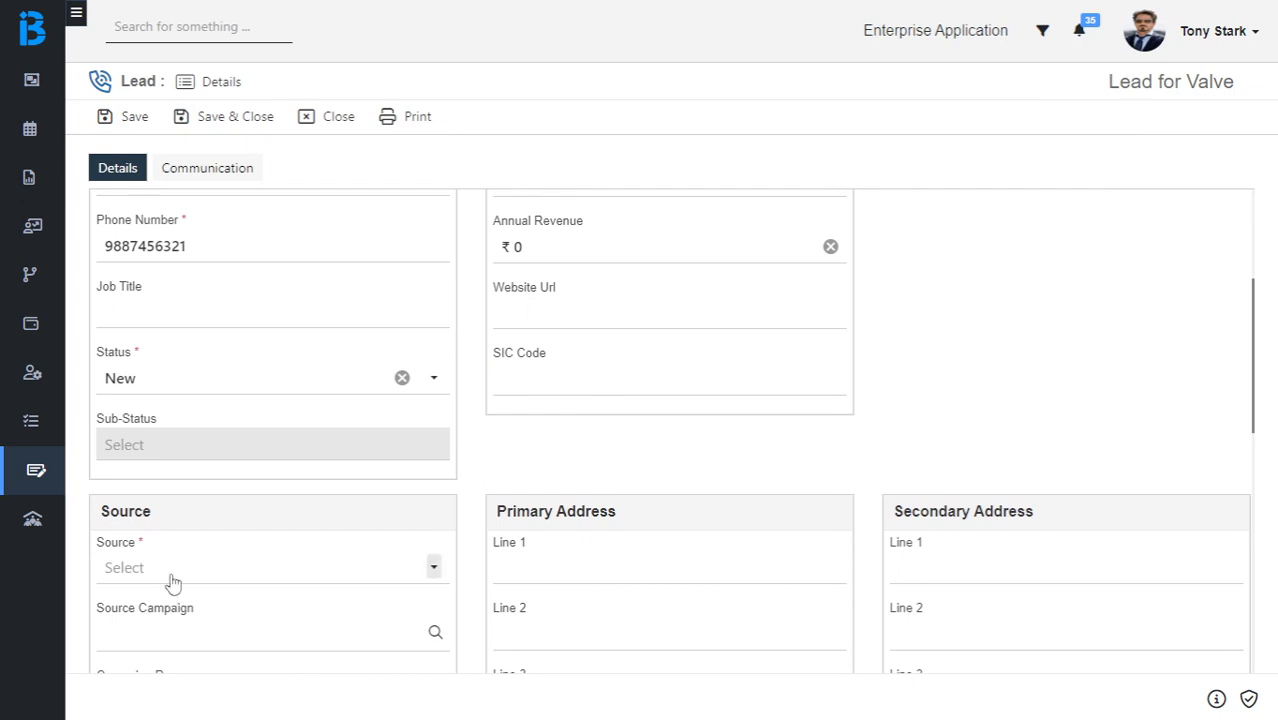
click(172, 580)
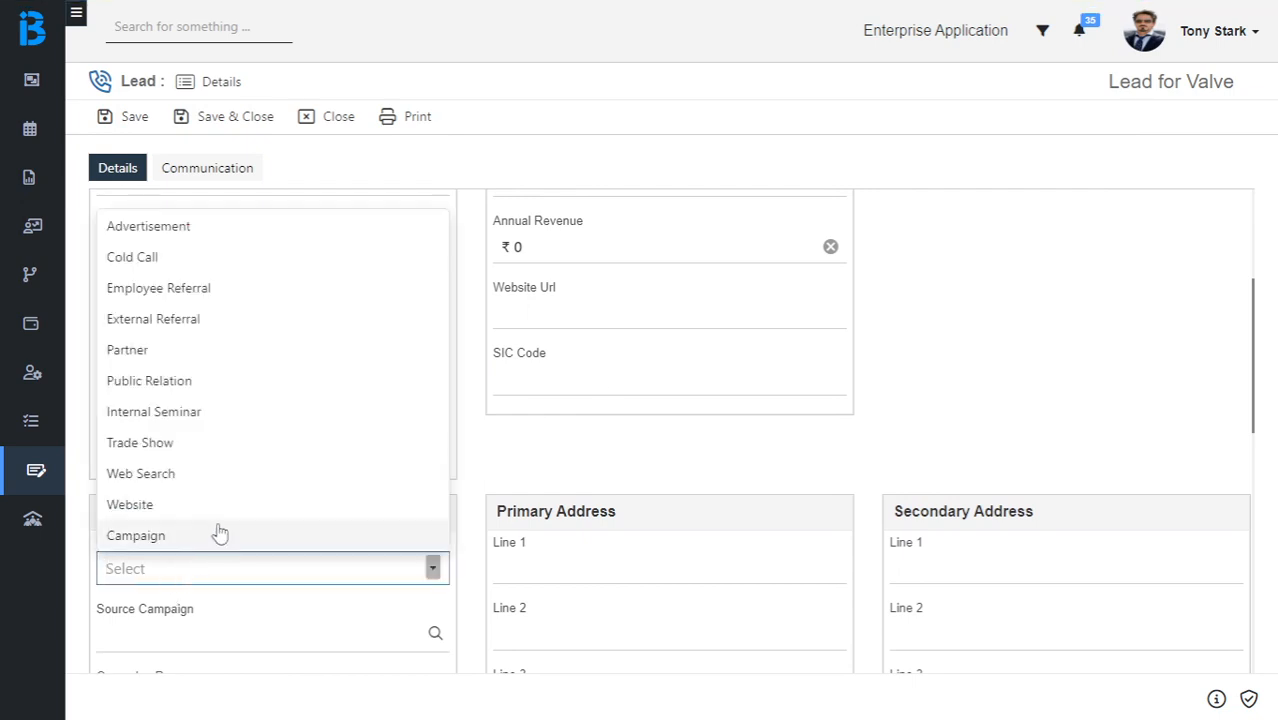
click(152, 228)
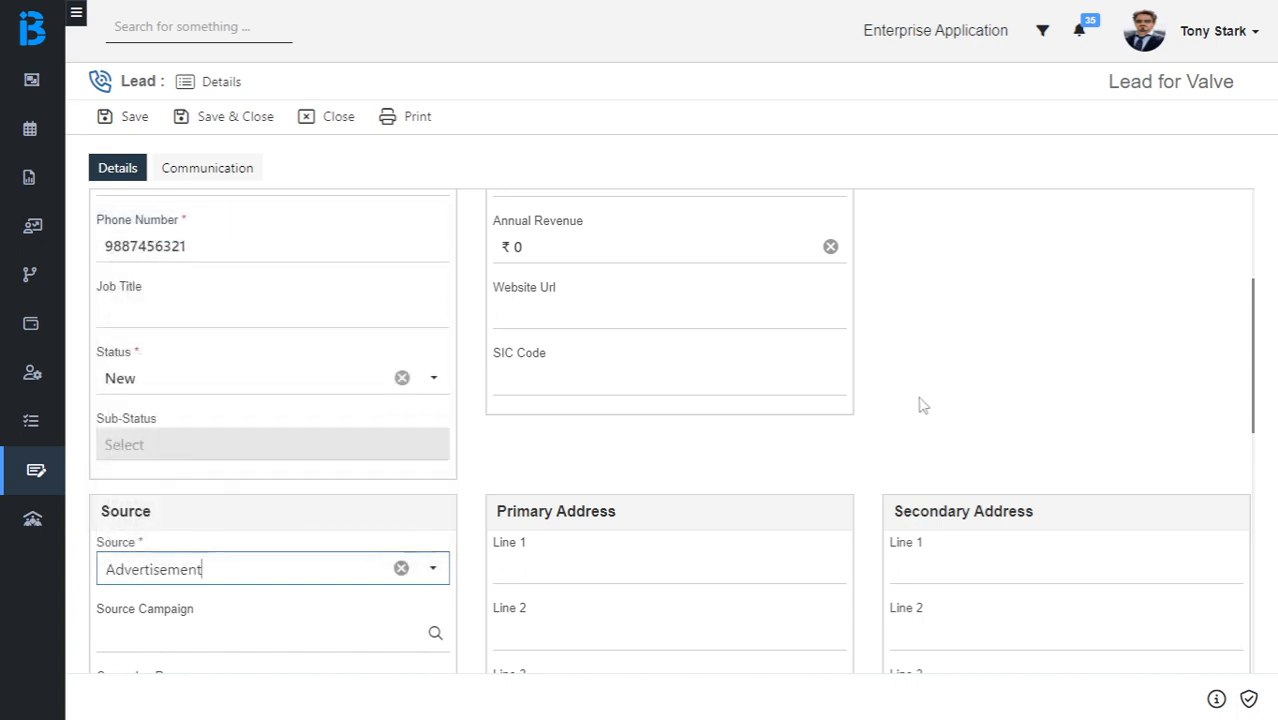
scroll(922, 405, up, 3)
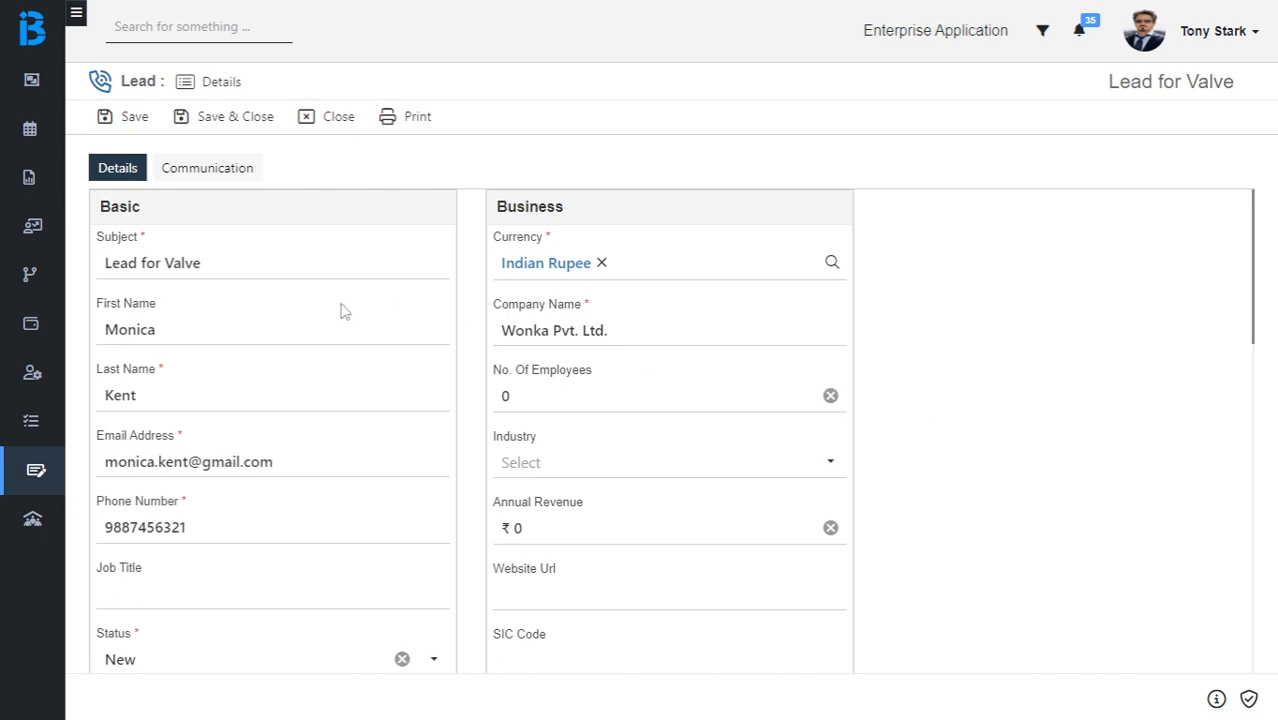
click(129, 118)
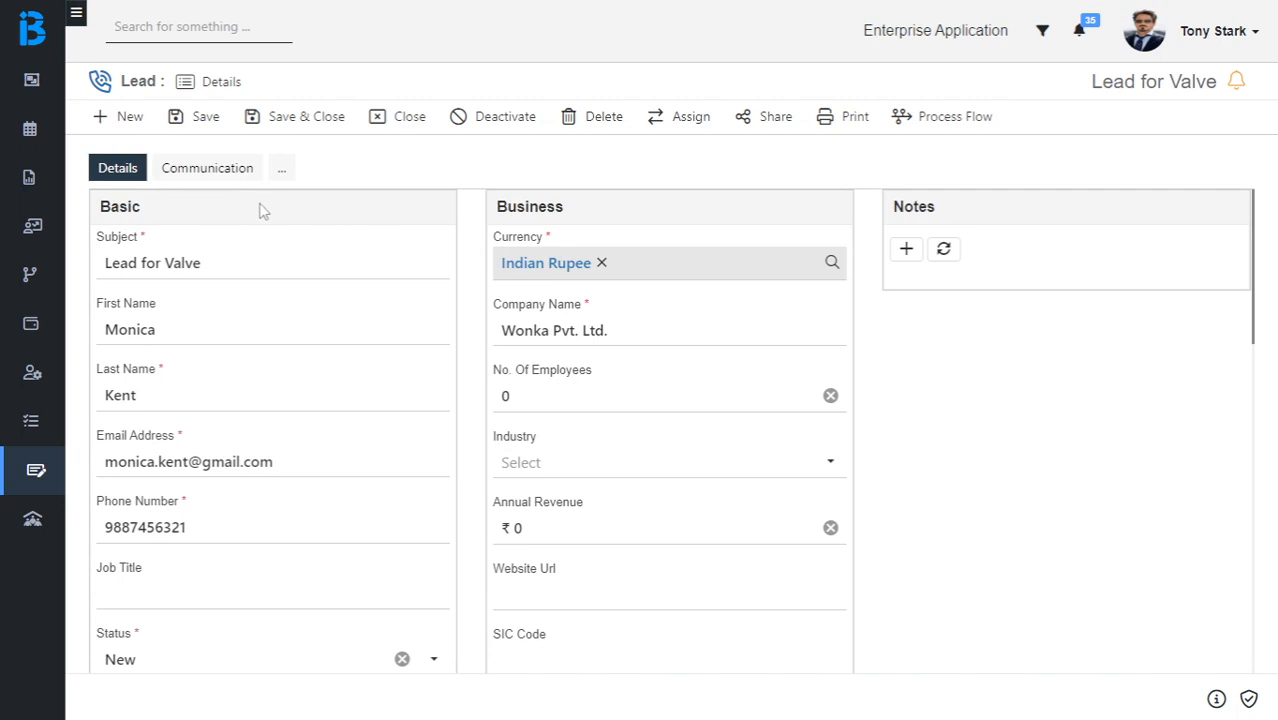
Change the status to Processing with sub-status Contacted and save the lead.
scroll(262, 208, down, 3)
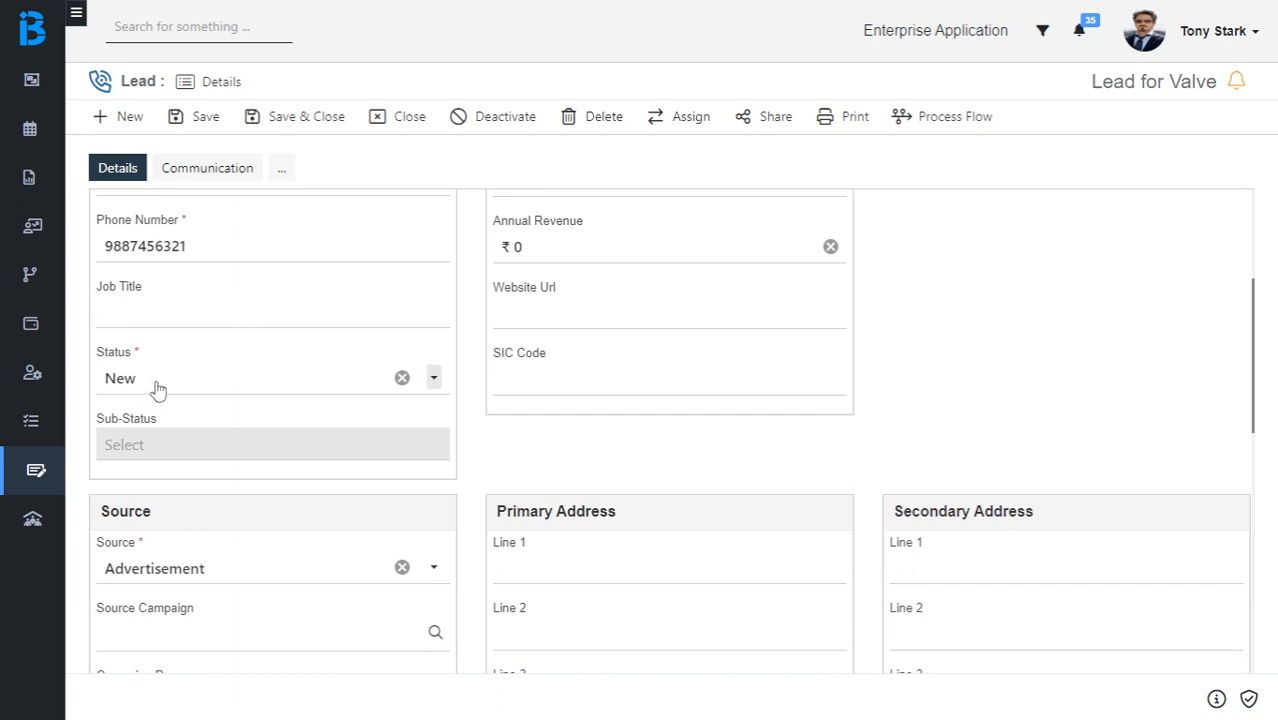
click(156, 387)
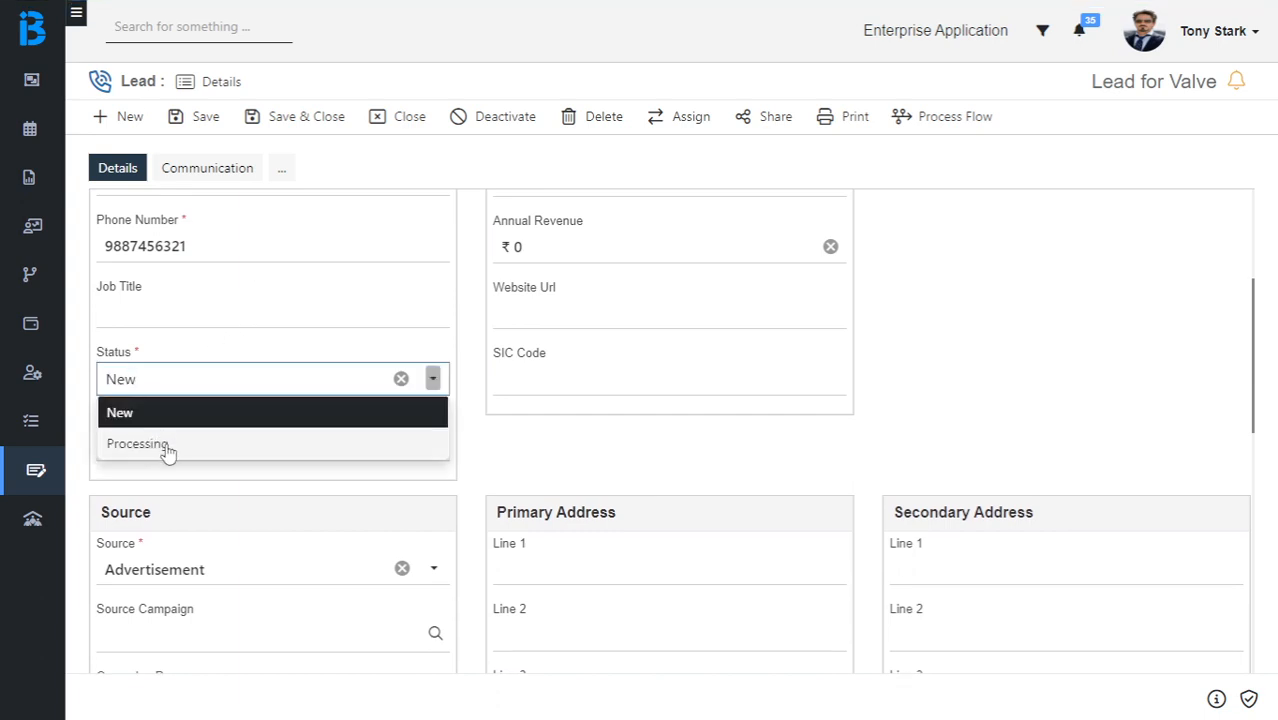
click(165, 448)
click(168, 450)
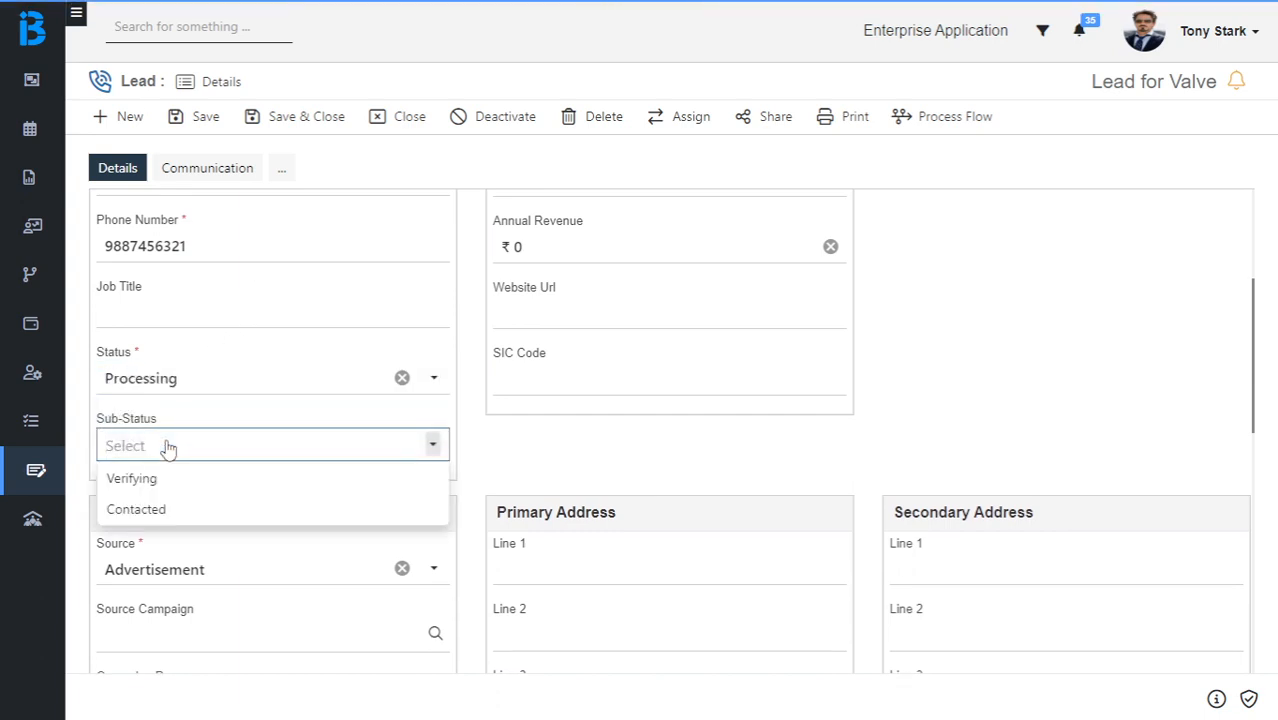
click(176, 511)
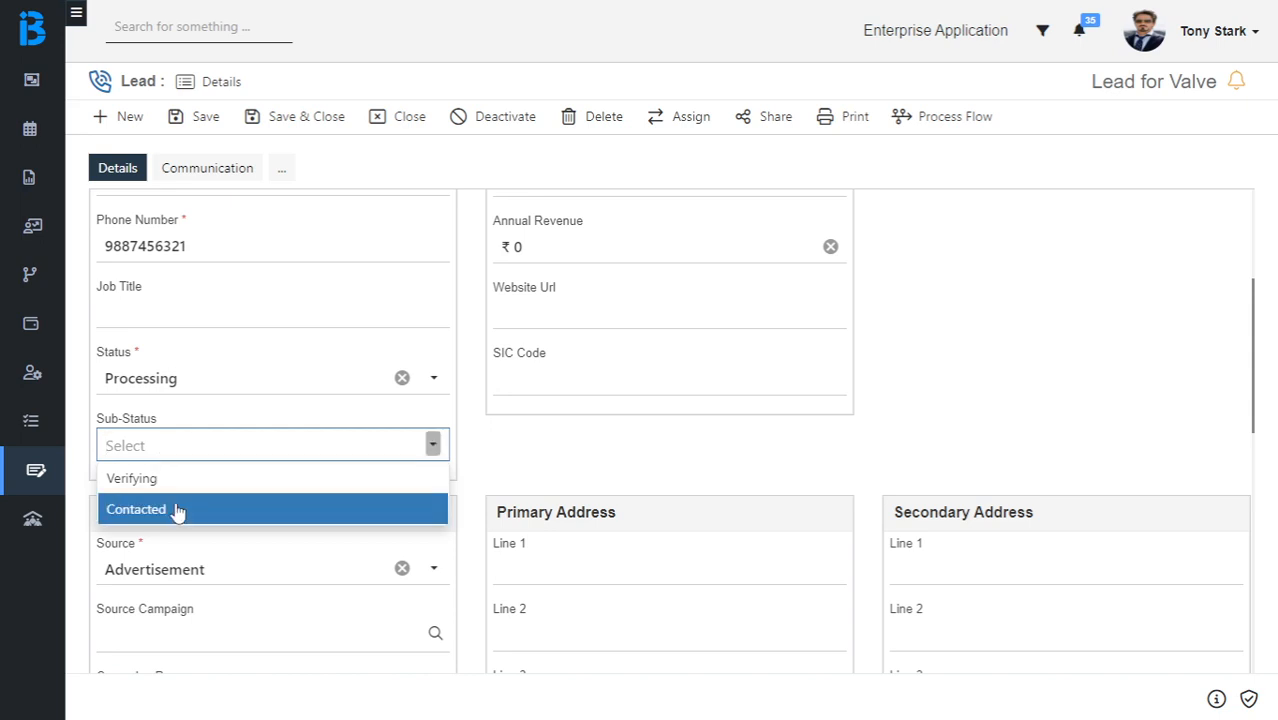
click(538, 446)
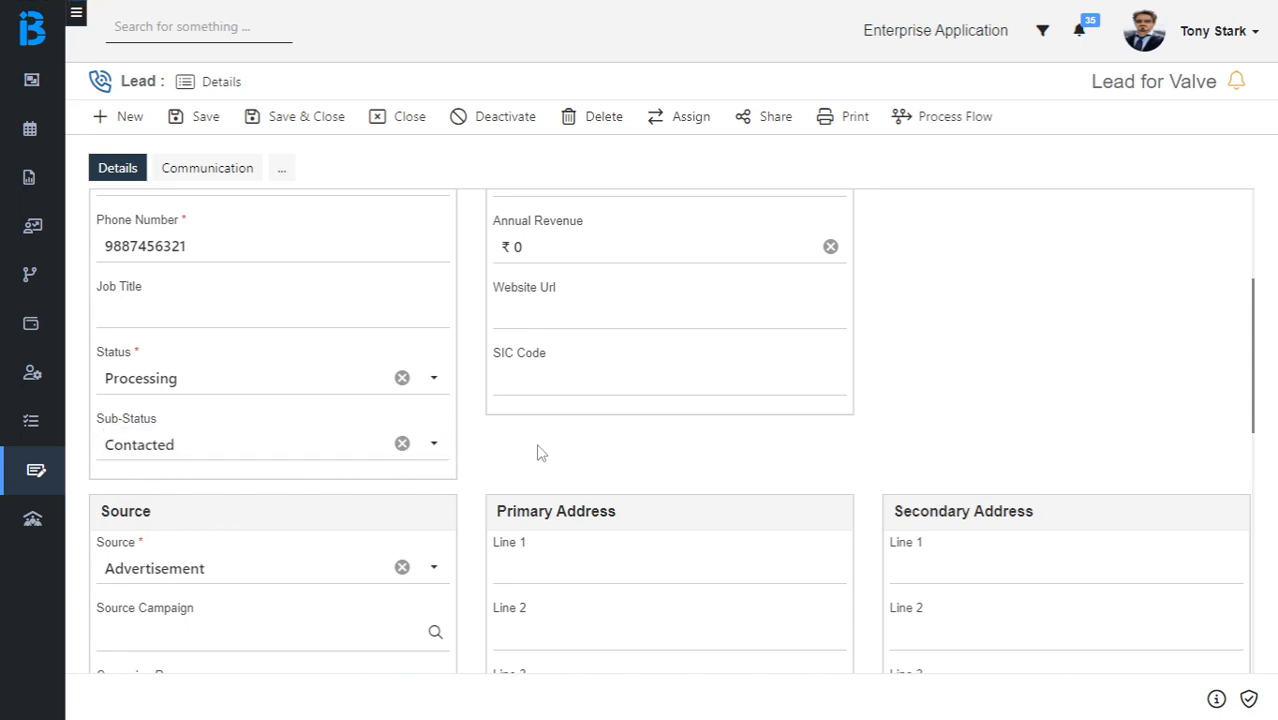
click(210, 119)
Change the lead status to Qualified and save the record.
click(258, 390)
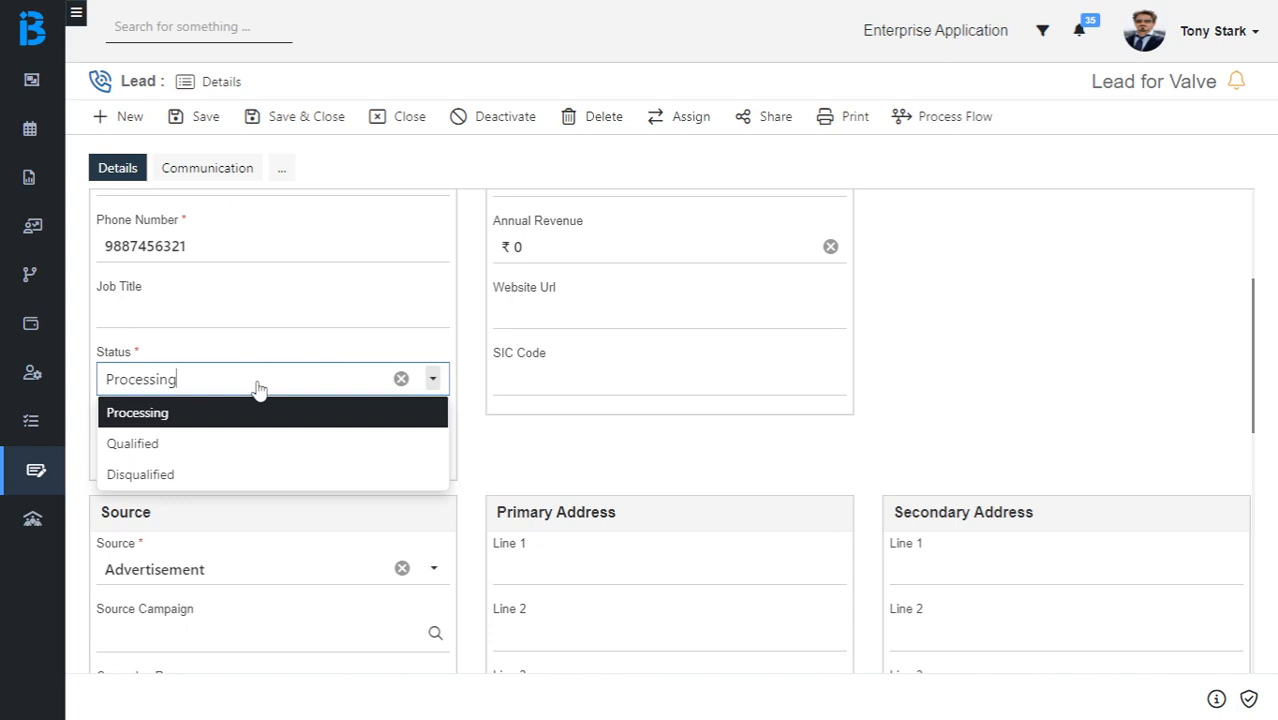
click(227, 444)
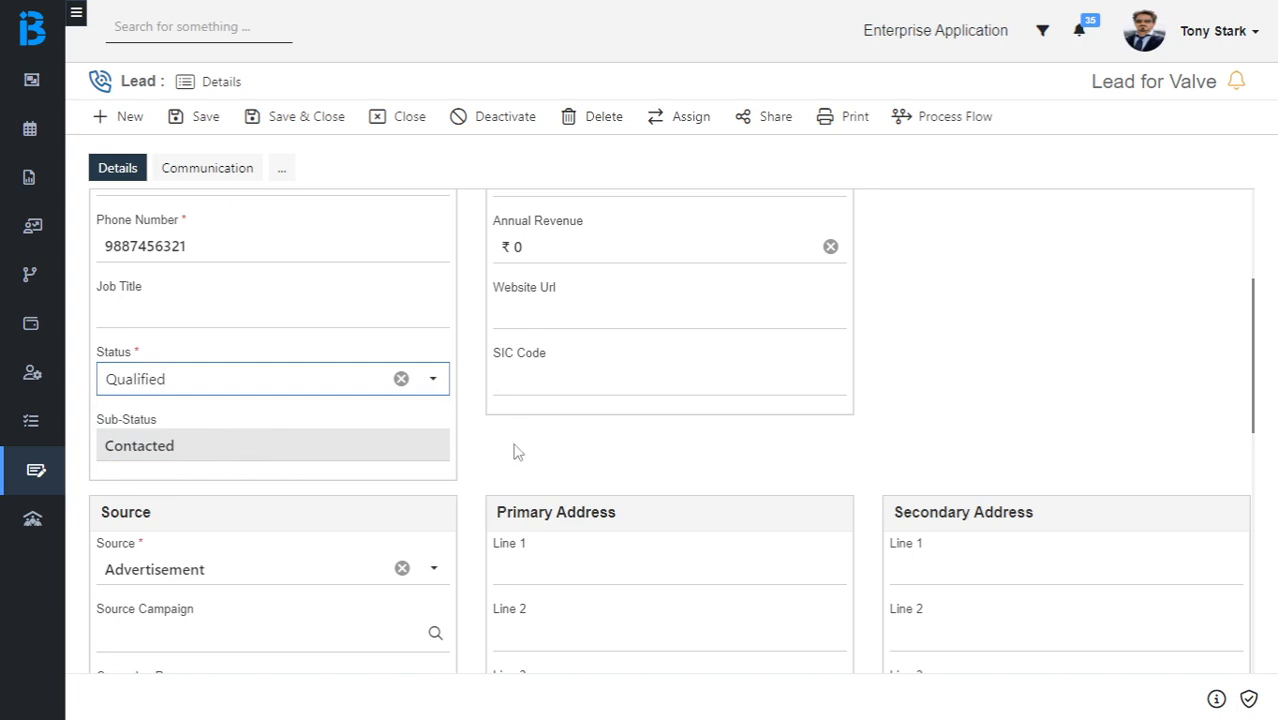
click(205, 118)
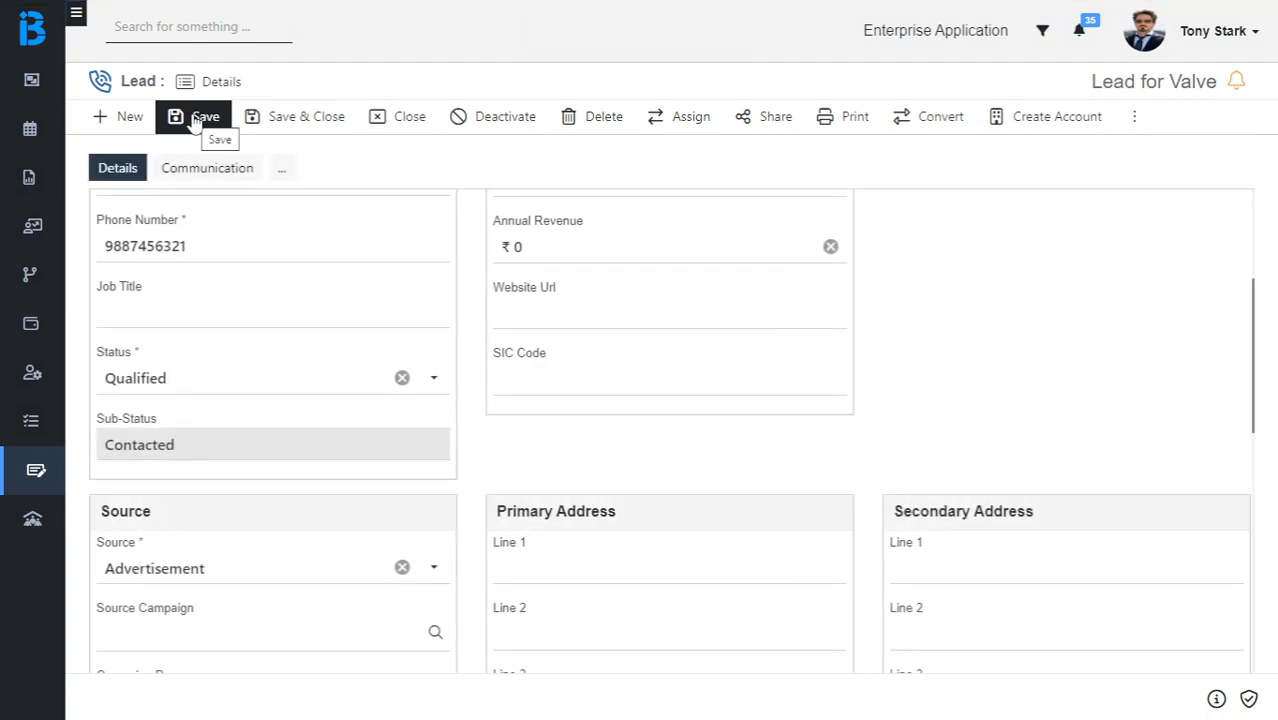
scroll(350, 289, up, 3)
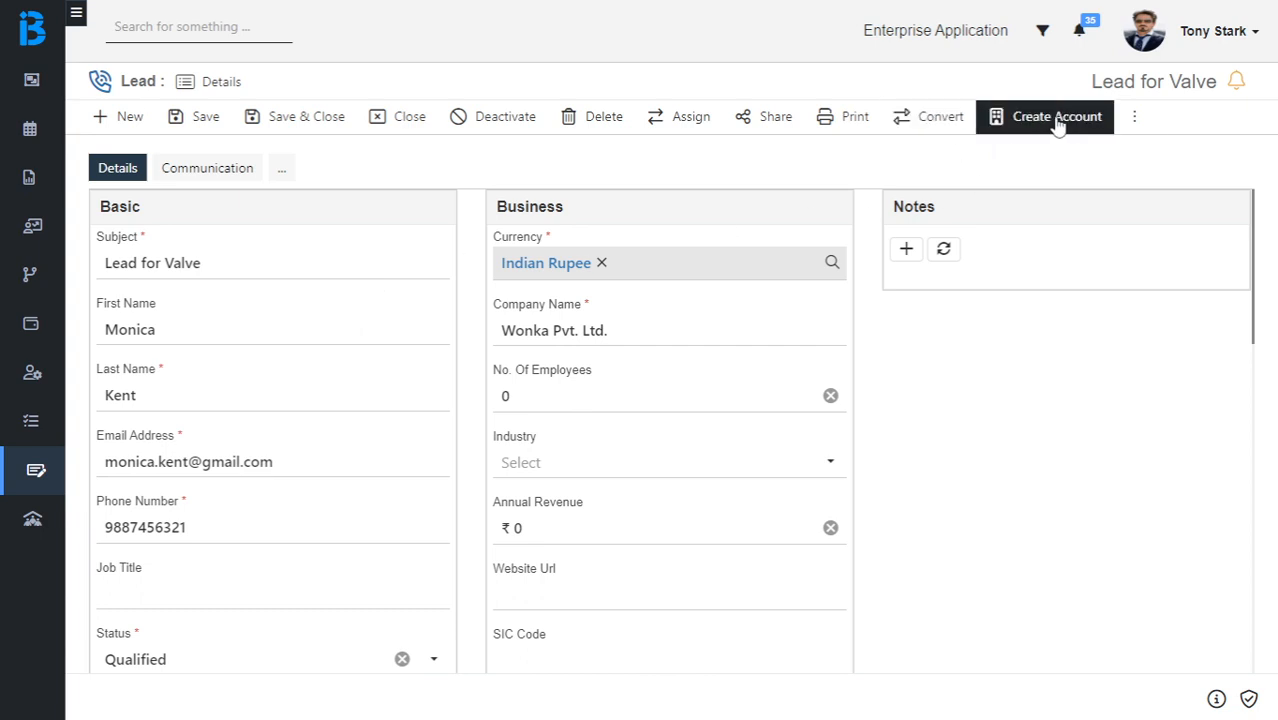
click(1134, 119)
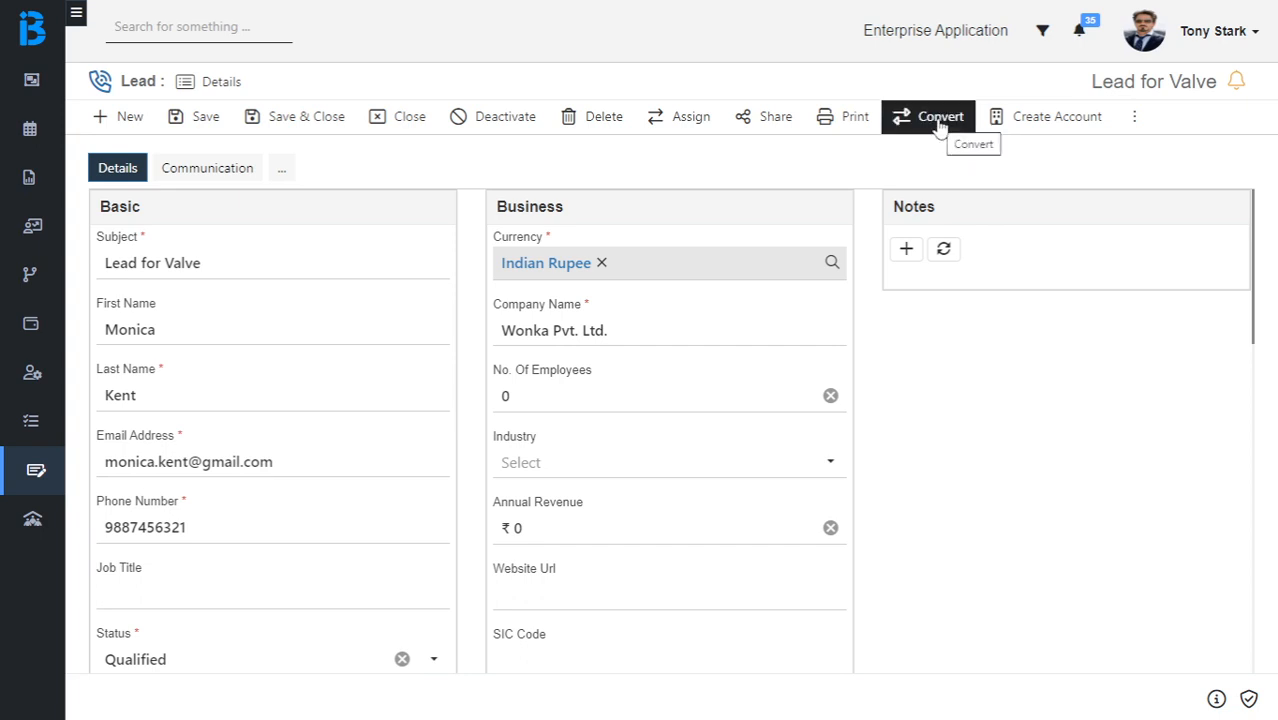
Convert the lead and review its linked account, contact and opportunity OPP0026.
click(938, 120)
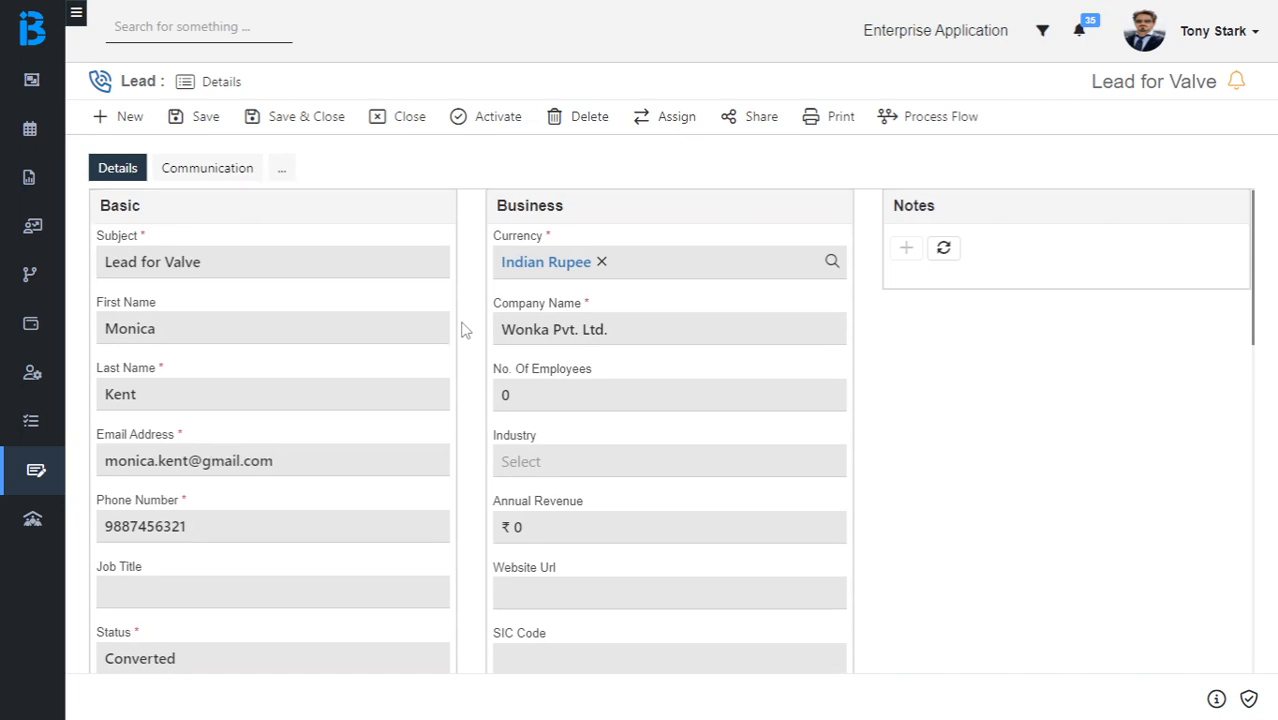
scroll(462, 330, down, 5)
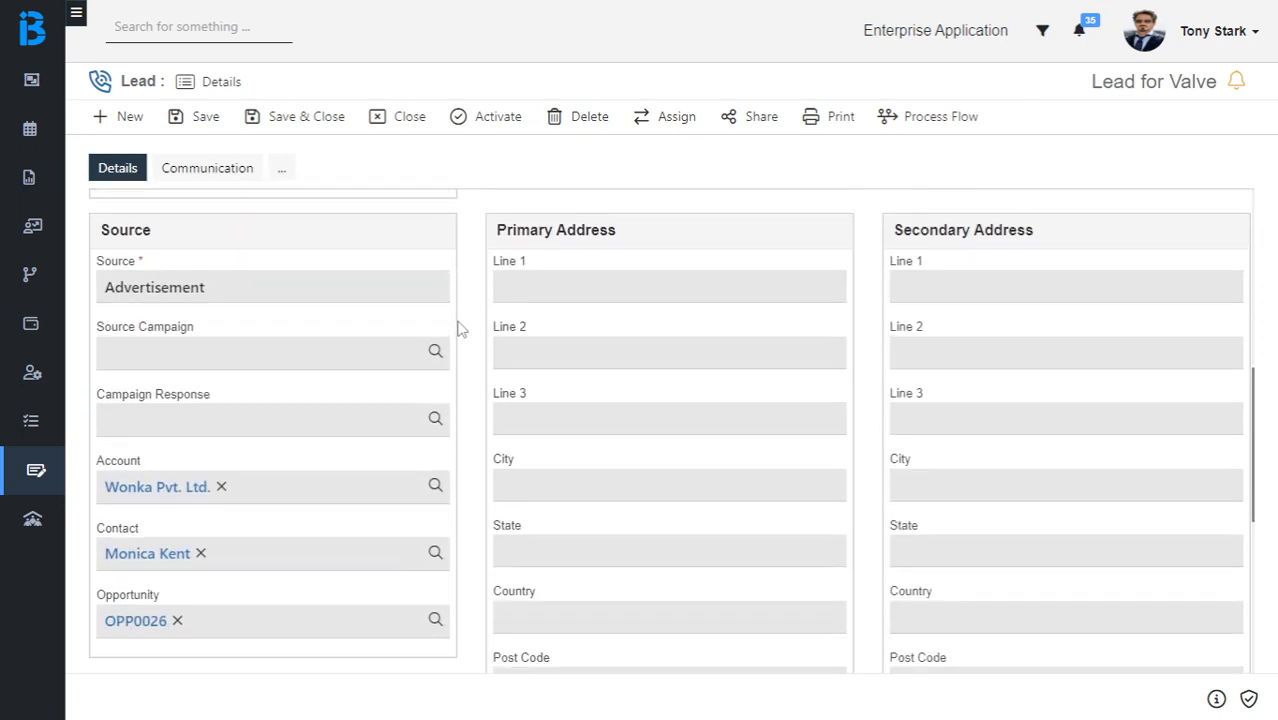